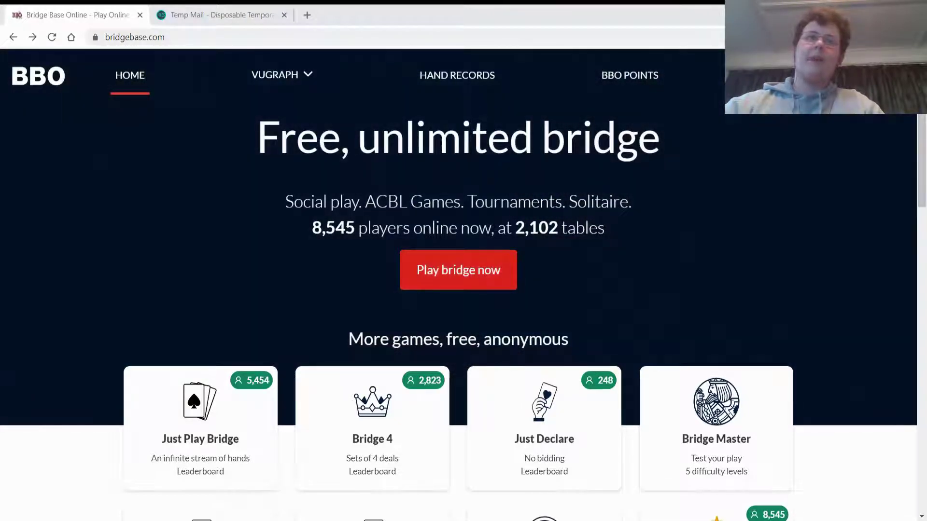
# - Go from the bridgebase.com home page to the login screen via 'Play bridge now'
pyautogui.click(474, 283)
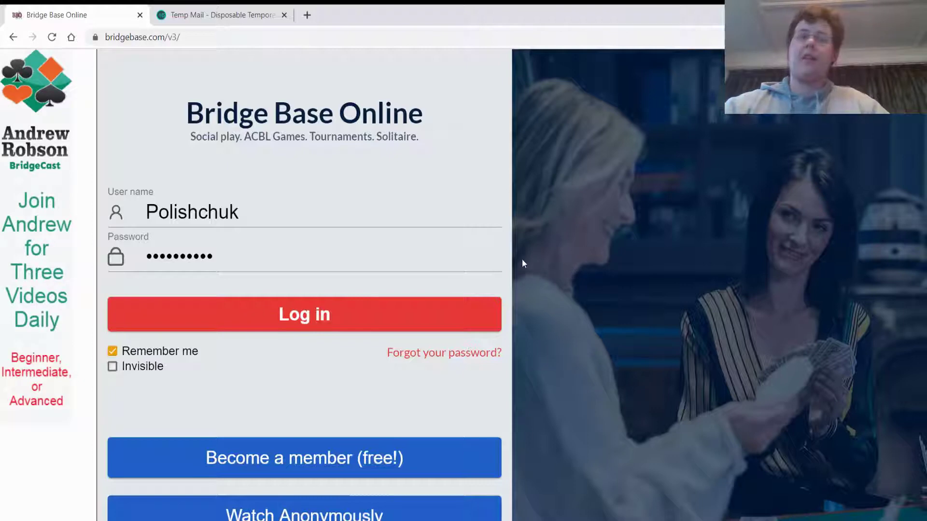
# - Open the free membership form and enter an available user name
pyautogui.click(267, 471)
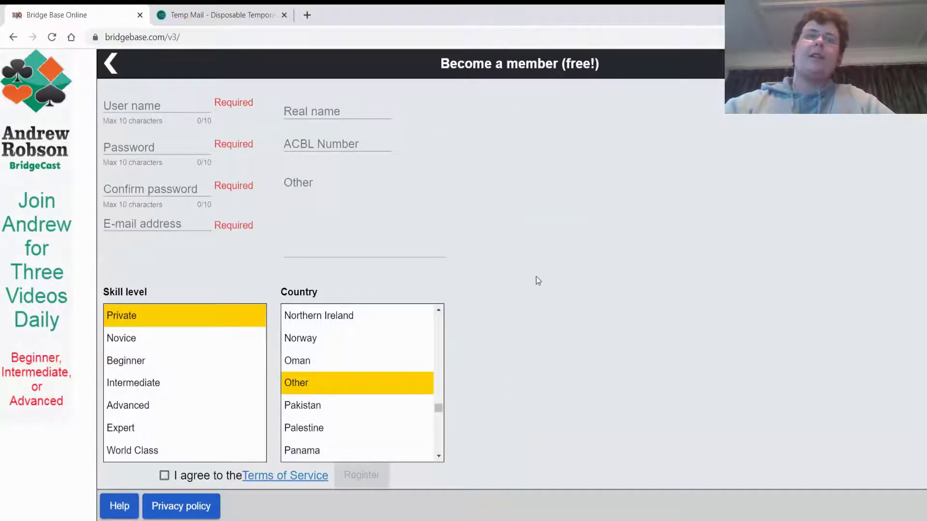
pyautogui.click(132, 105)
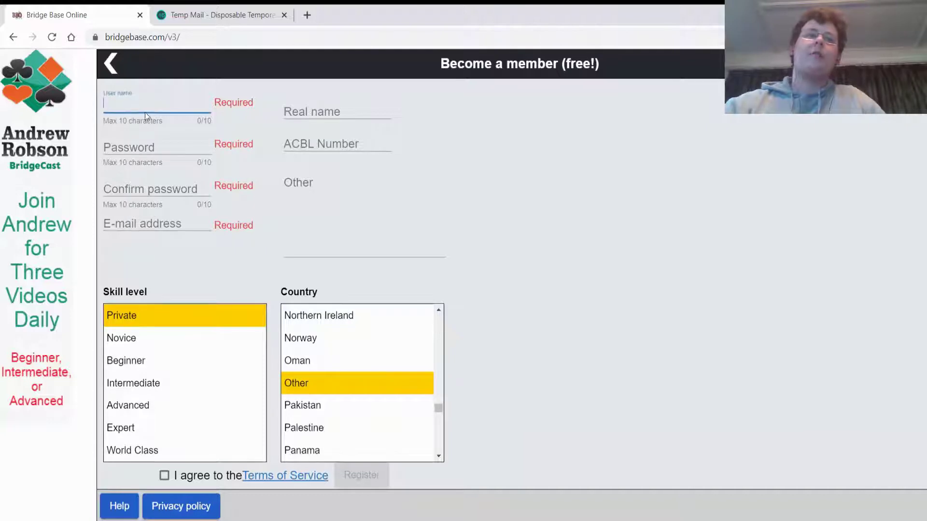
pyautogui.write('qwert')
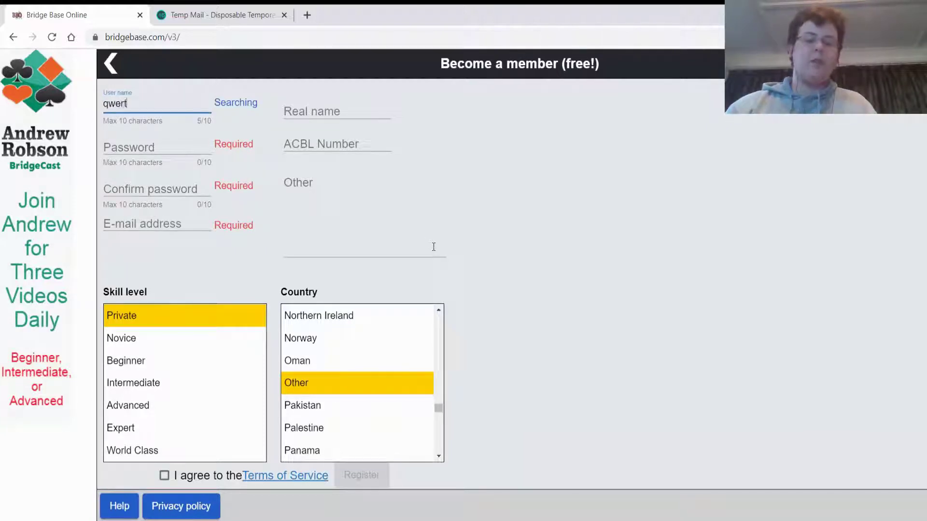
pyautogui.write('asdfg')
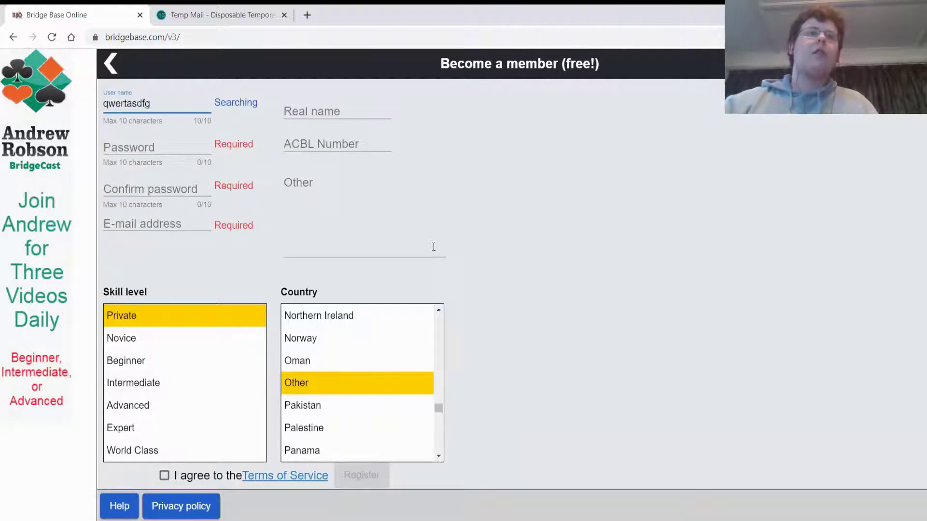
pyautogui.press('BackSpace')
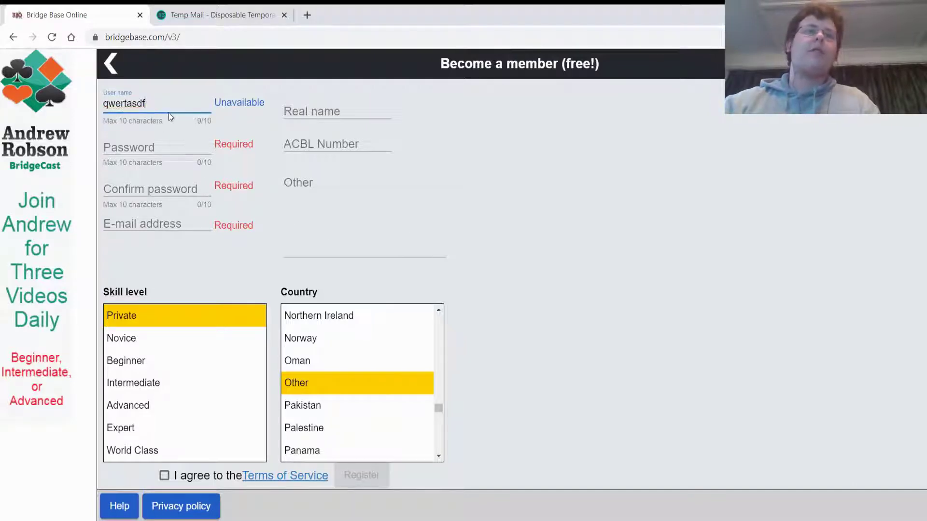
pyautogui.press('BackSpace')
pyautogui.press('BackSpace')
pyautogui.press('BackSpace')
pyautogui.press('BackSpace')
pyautogui.press('BackSpace')
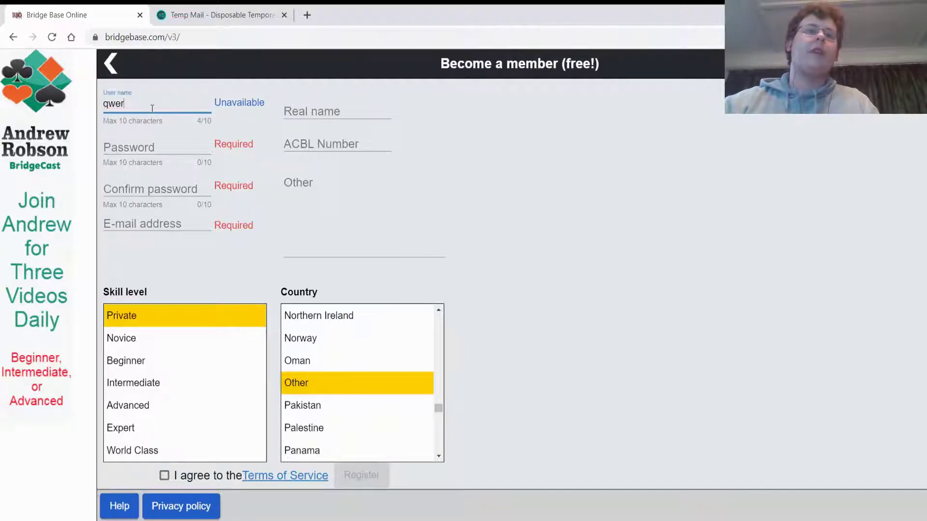
pyautogui.write('123')
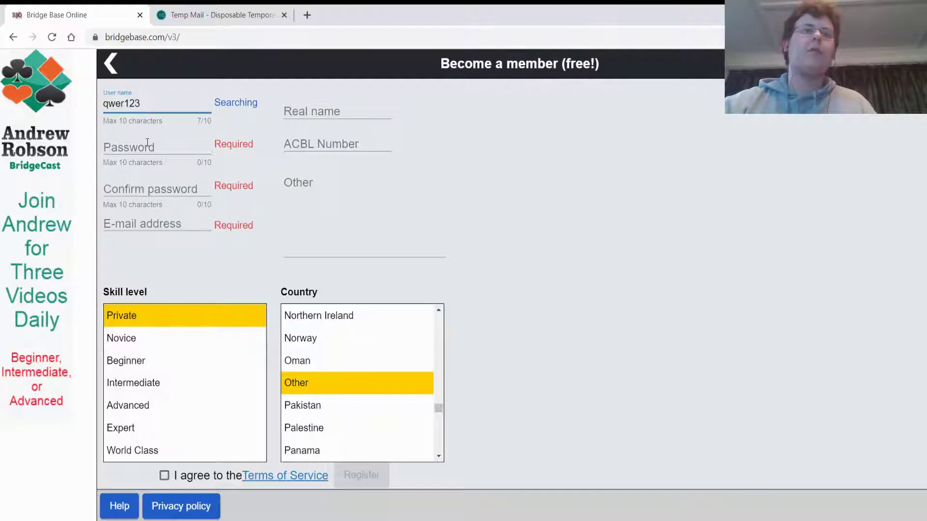
pyautogui.write('3')
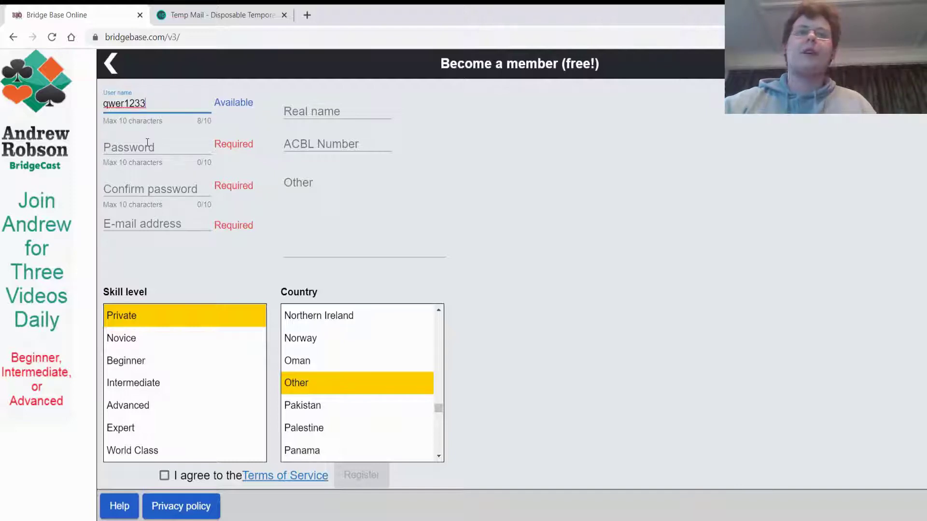
pyautogui.moveTo(151, 111); pyautogui.dragTo(122, 99)
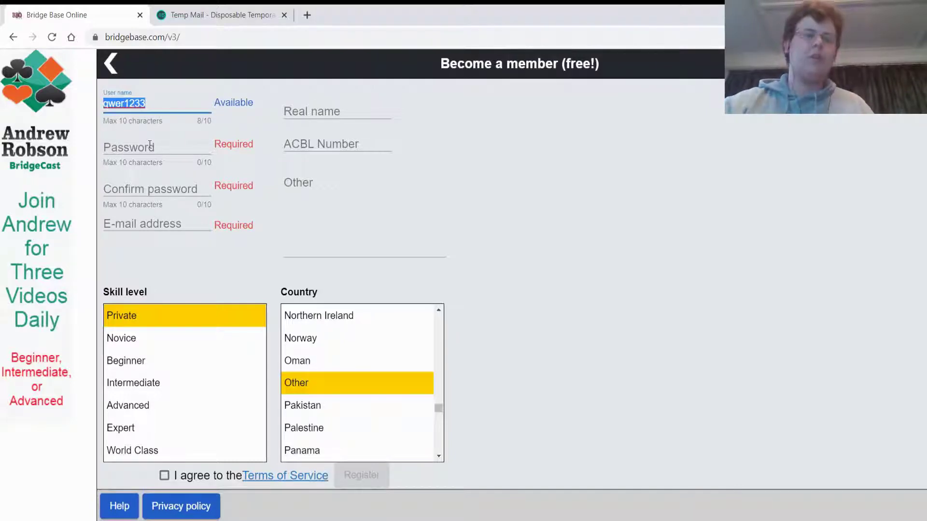
# - Fill in the account password and its confirmation
pyautogui.click(152, 135)
pyautogui.hotkey('ctrl', 'v')
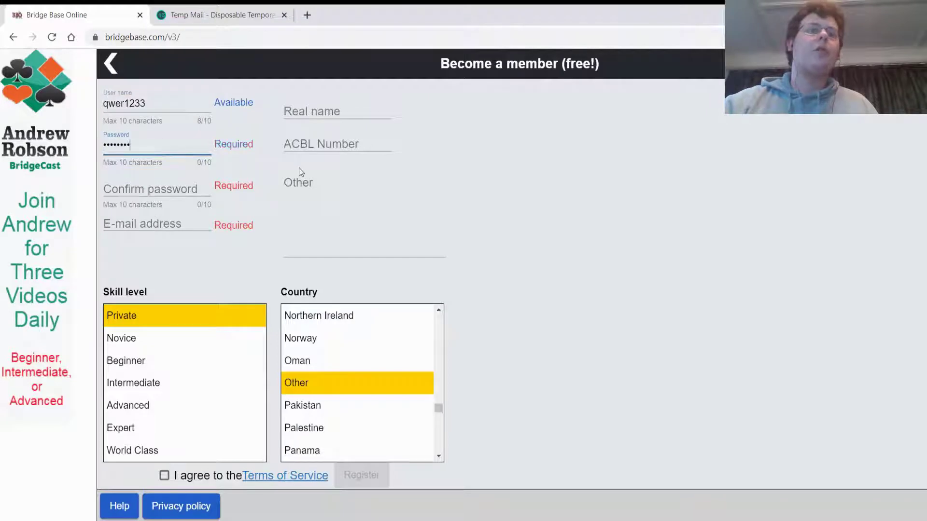
pyautogui.click(299, 167)
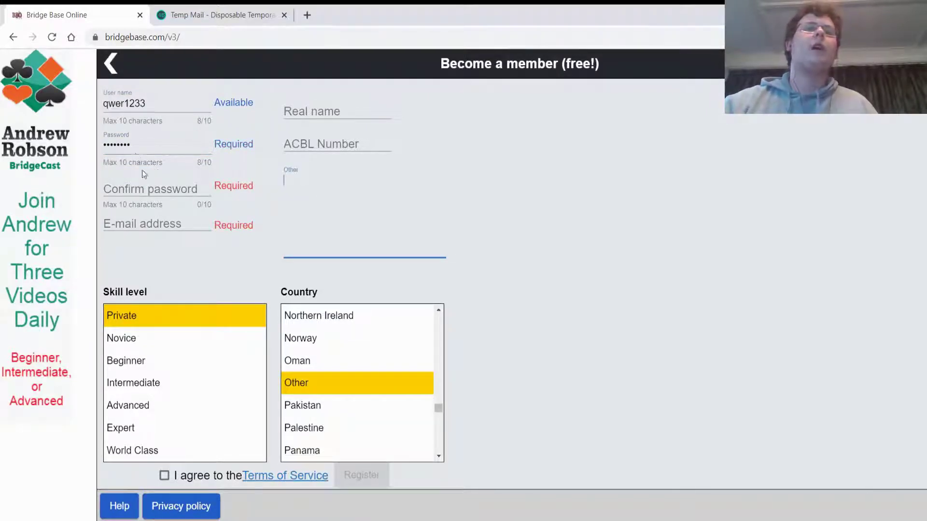
pyautogui.click(135, 188)
pyautogui.hotkey('ctrl', 'v')
pyautogui.click(258, 237)
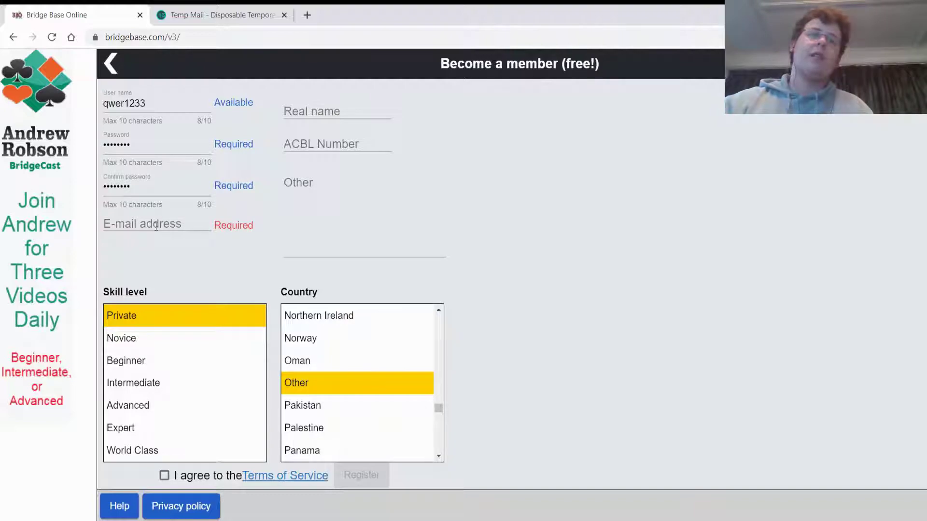
# - Copy the temporary address from Temp Mail into the form's E-mail field
pyautogui.click(228, 20)
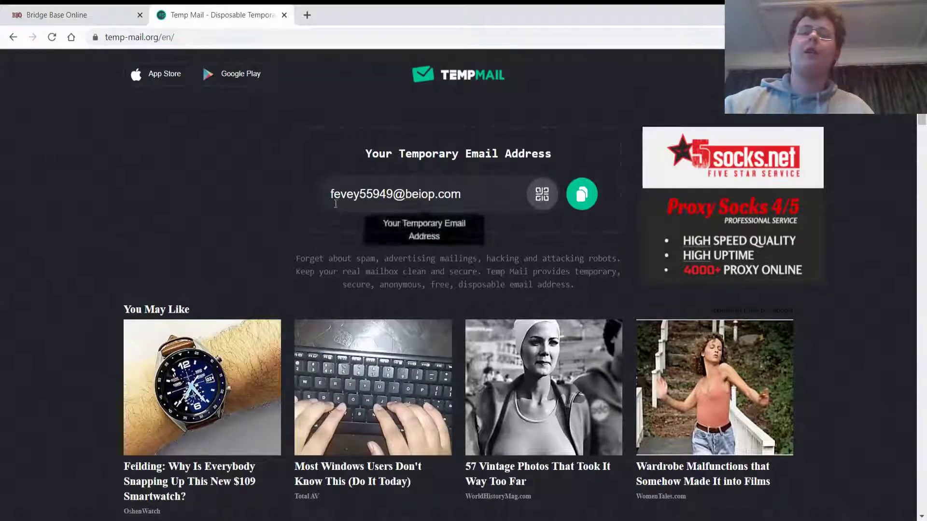
pyautogui.click(582, 194)
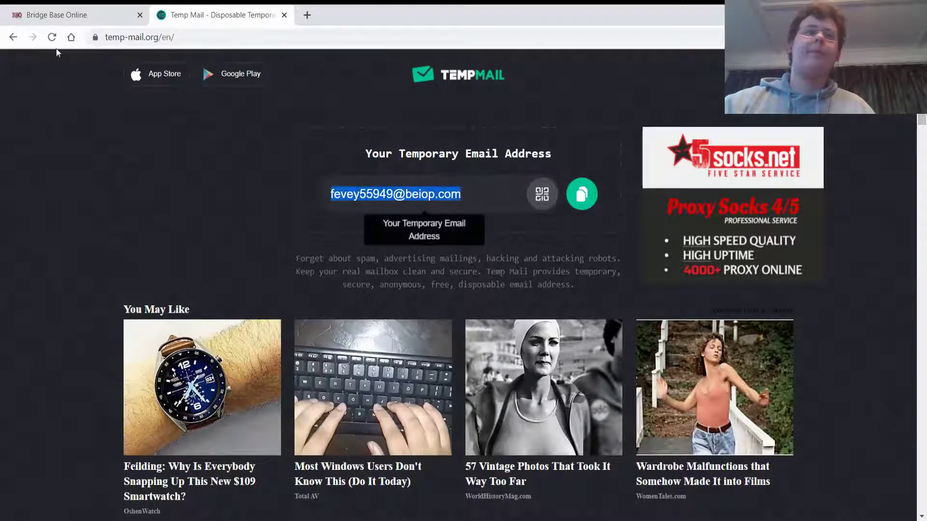
pyautogui.click(89, 24)
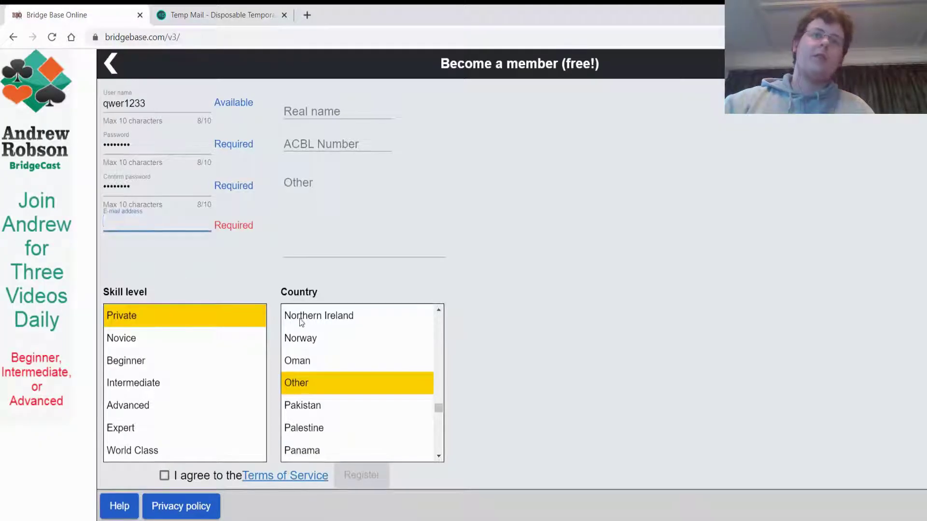
pyautogui.hotkey('ctrl', 'v')
pyautogui.click(232, 261)
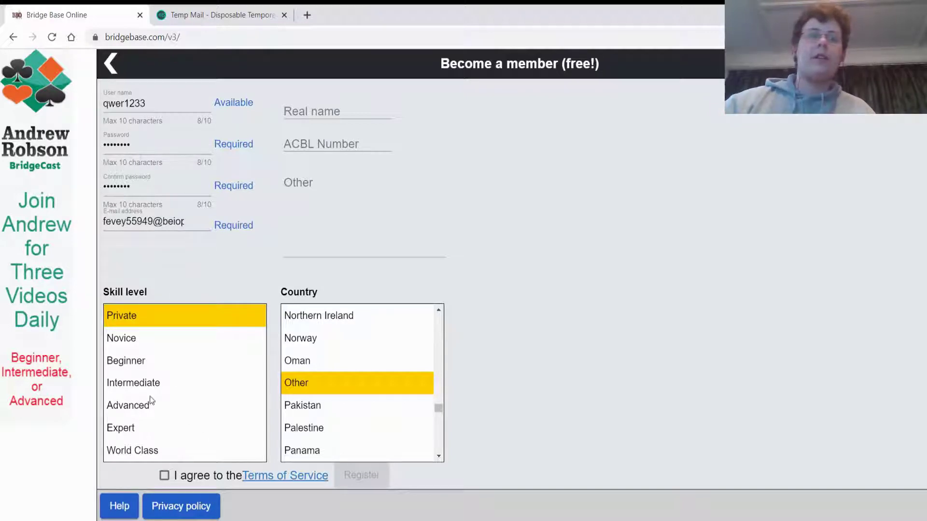
# - Set skill level Novice and country New Zealand, and accept the Terms of Service
pyautogui.click(133, 339)
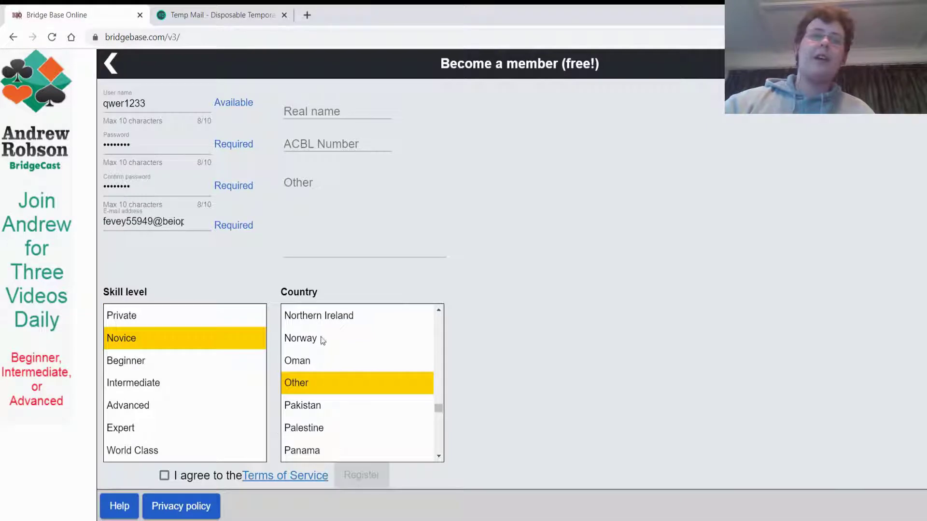
pyautogui.scroll(3, 314, 342)
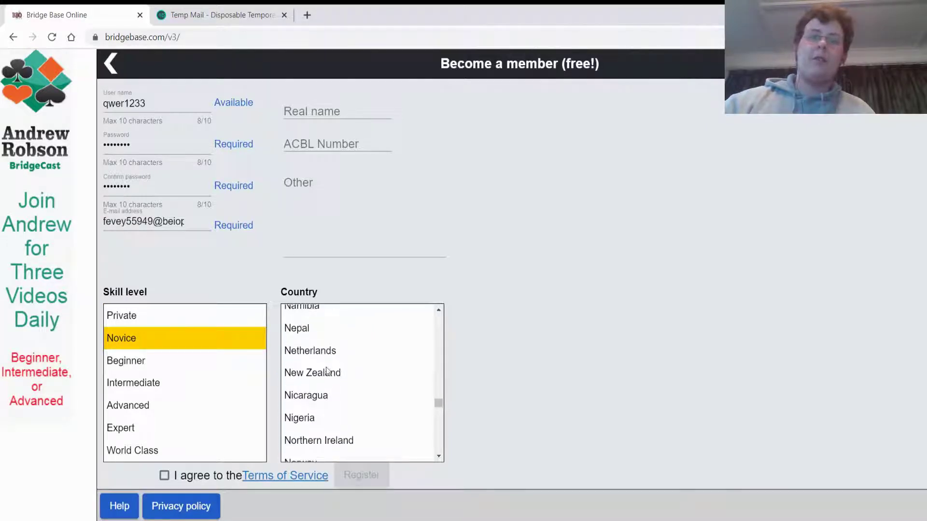
pyautogui.click(314, 377)
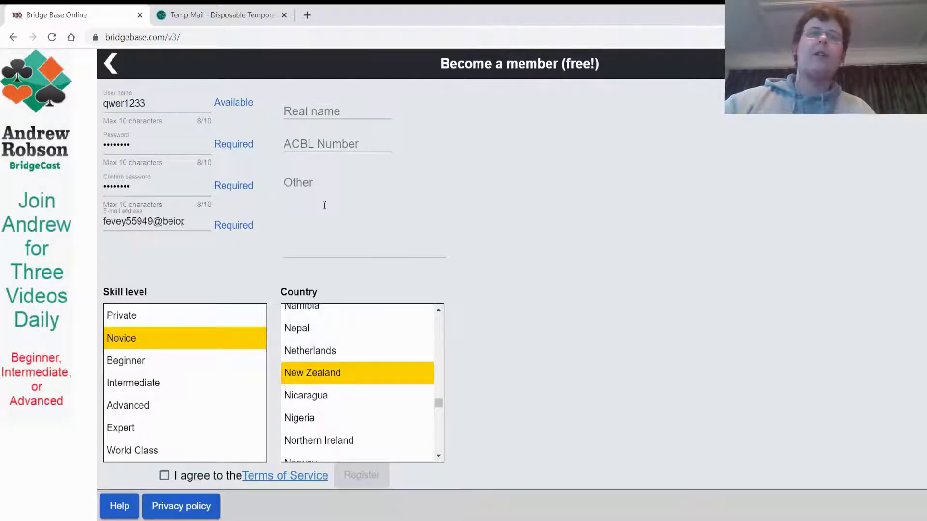
pyautogui.click(164, 476)
# - Leave the optional fields empty and submit the membership registration
pyautogui.click(335, 115)
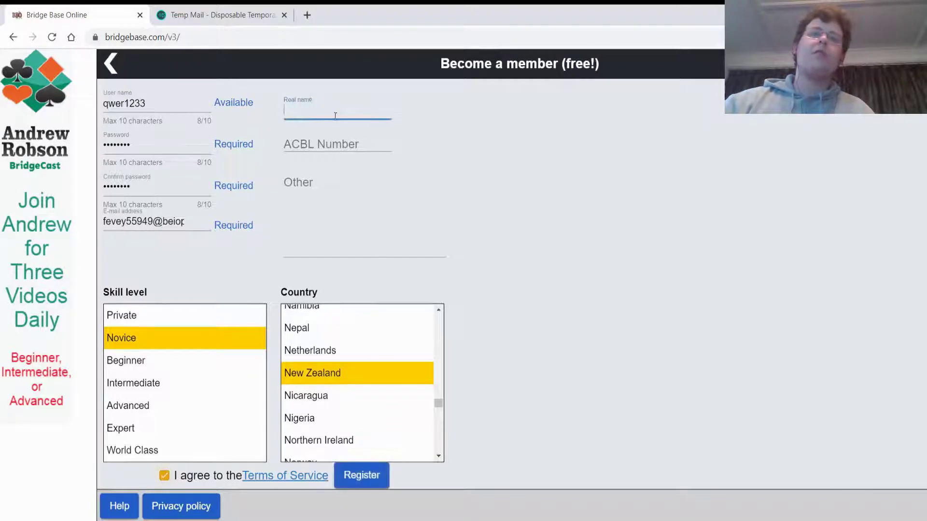
pyautogui.press('Tab')
pyautogui.press('Tab')
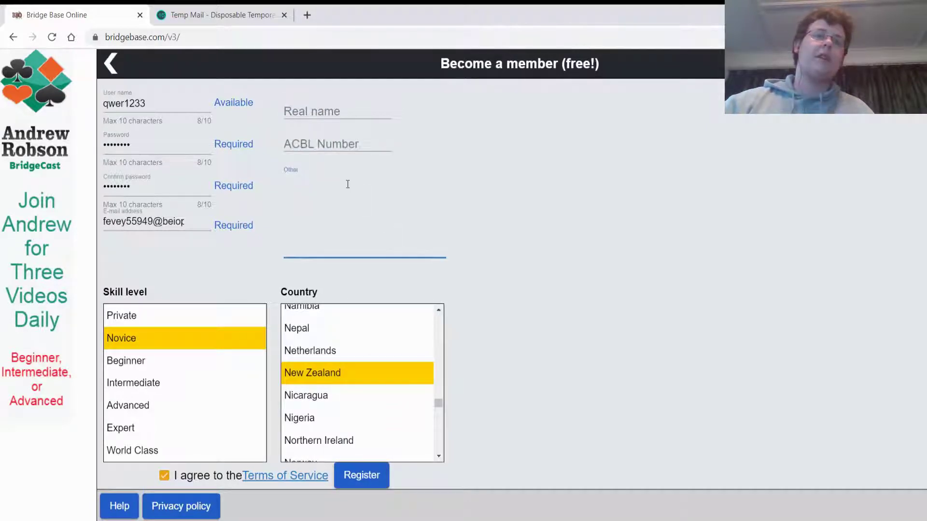
pyautogui.click(516, 211)
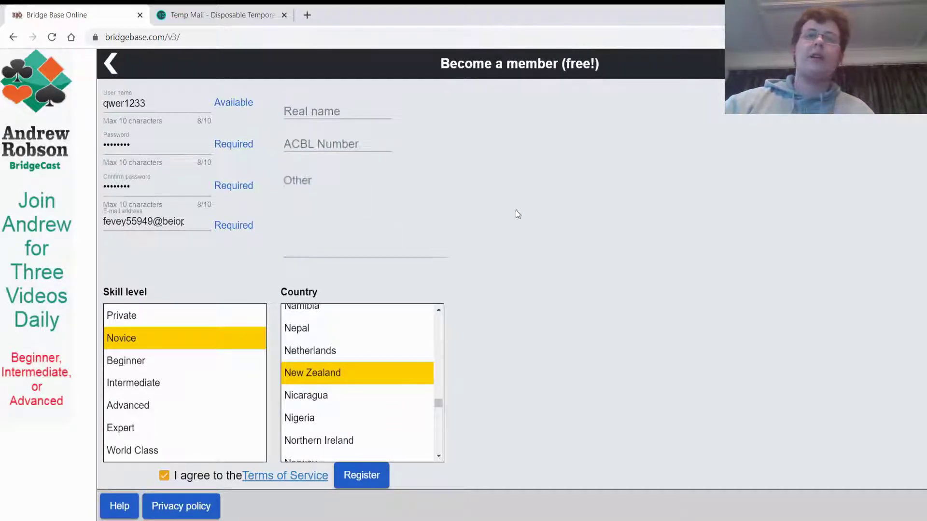
pyautogui.click(357, 477)
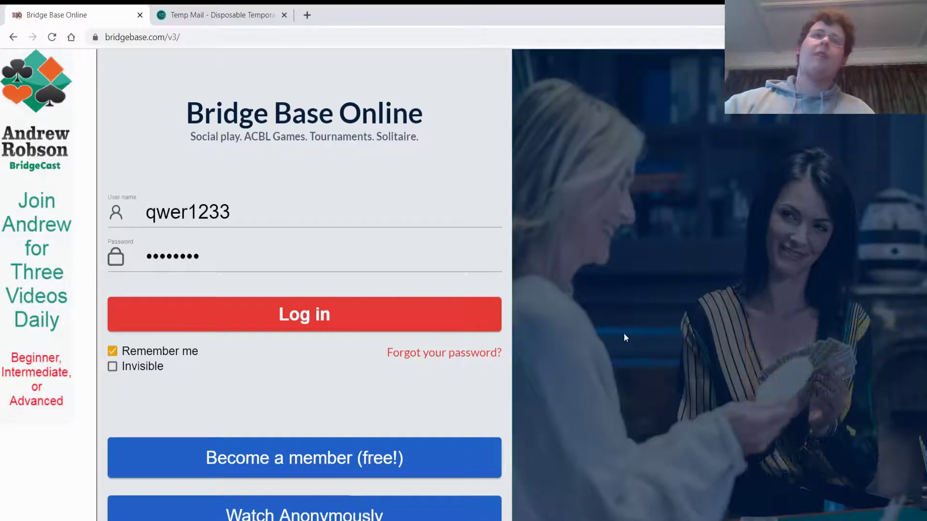
# - Open the BBO email in the Temp Mail inbox and follow its confirmation link
pyautogui.click(233, 22)
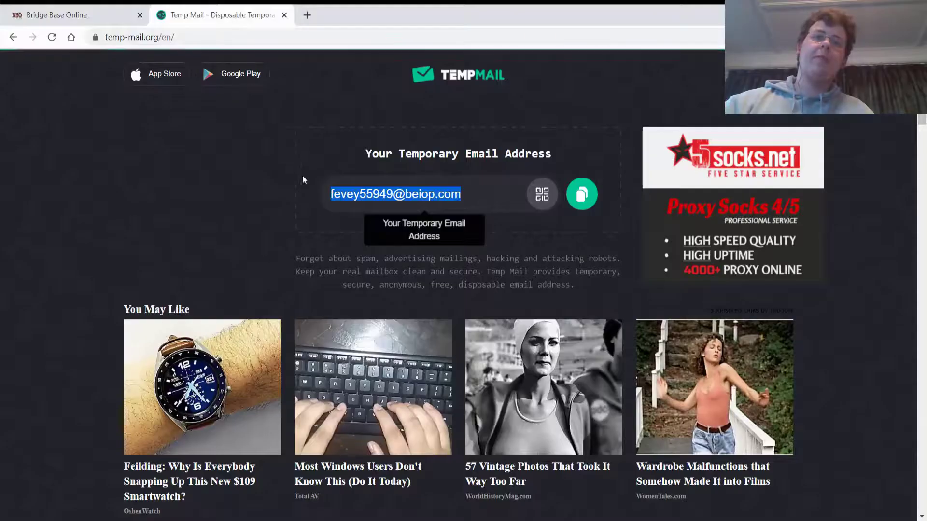
pyautogui.scroll(-2, 290, 189)
pyautogui.scroll(-7, 280, 212)
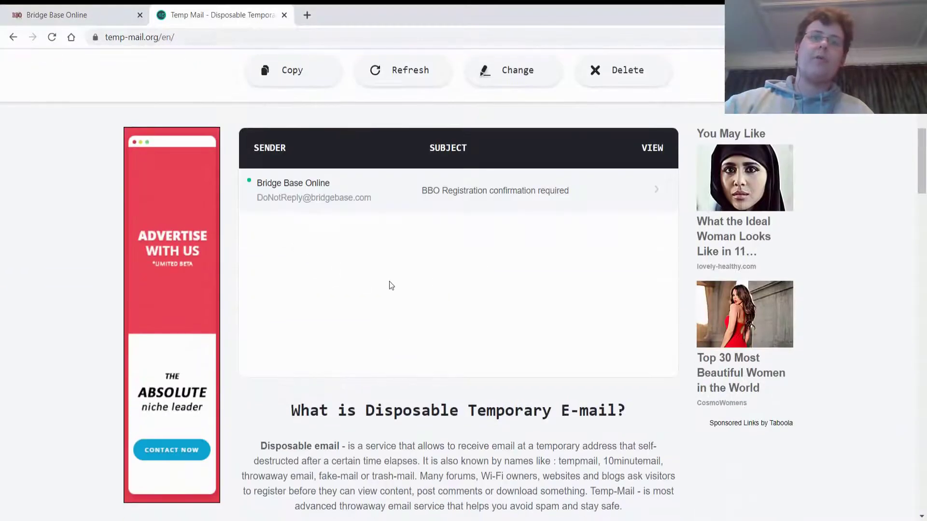
pyautogui.click(323, 198)
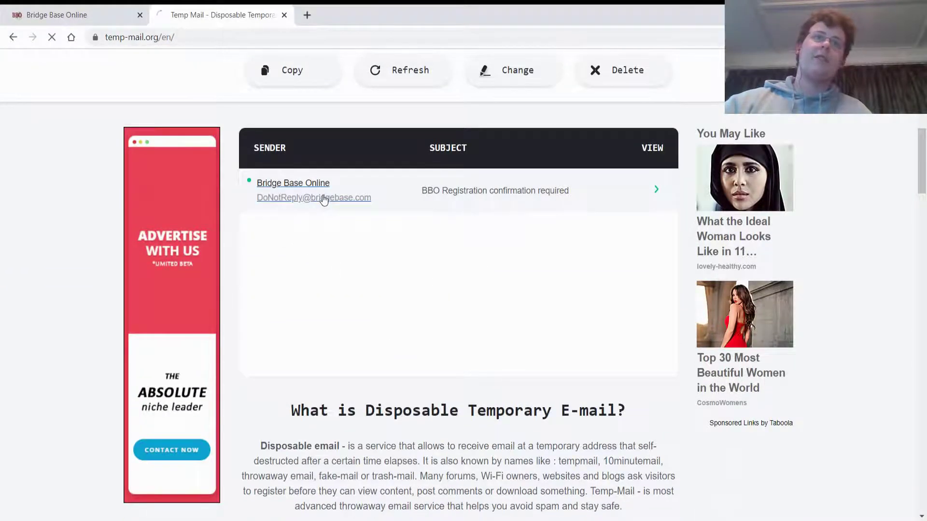
pyautogui.scroll(-8, 309, 361)
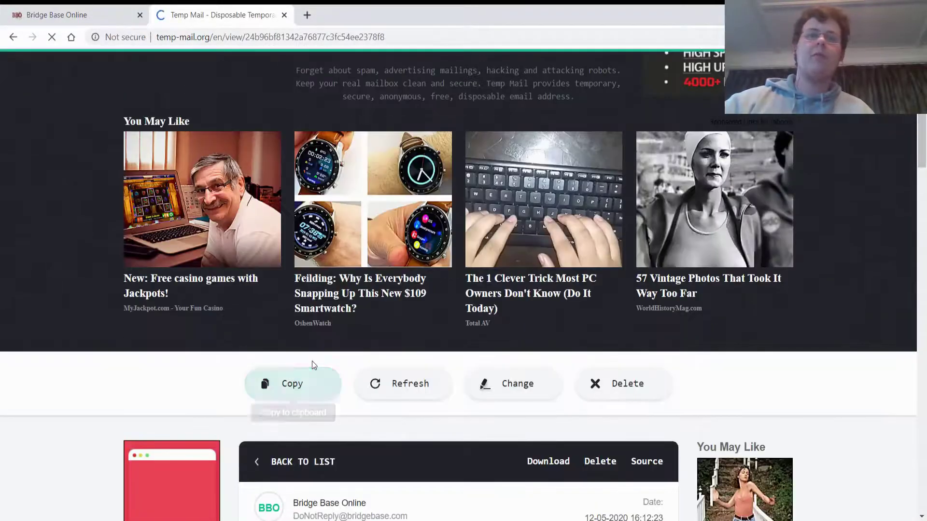
pyautogui.scroll(-3, 317, 376)
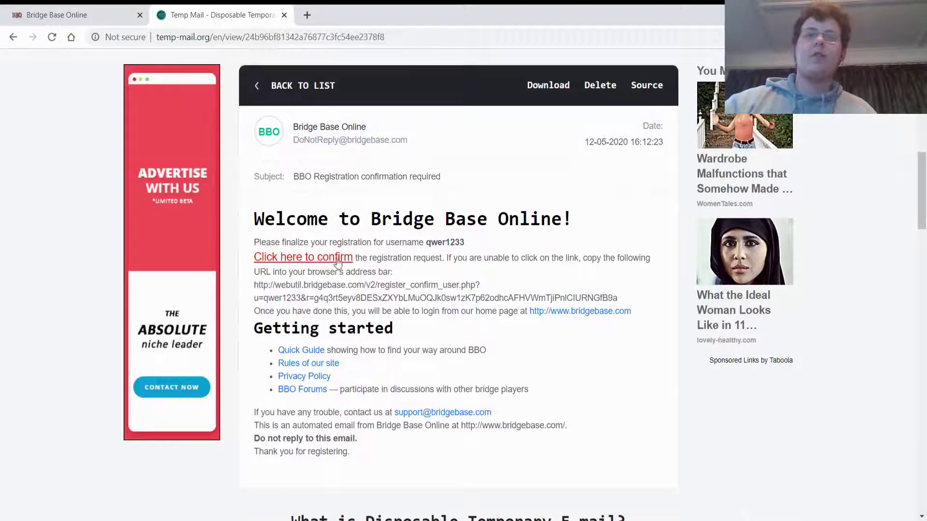
pyautogui.click(314, 261)
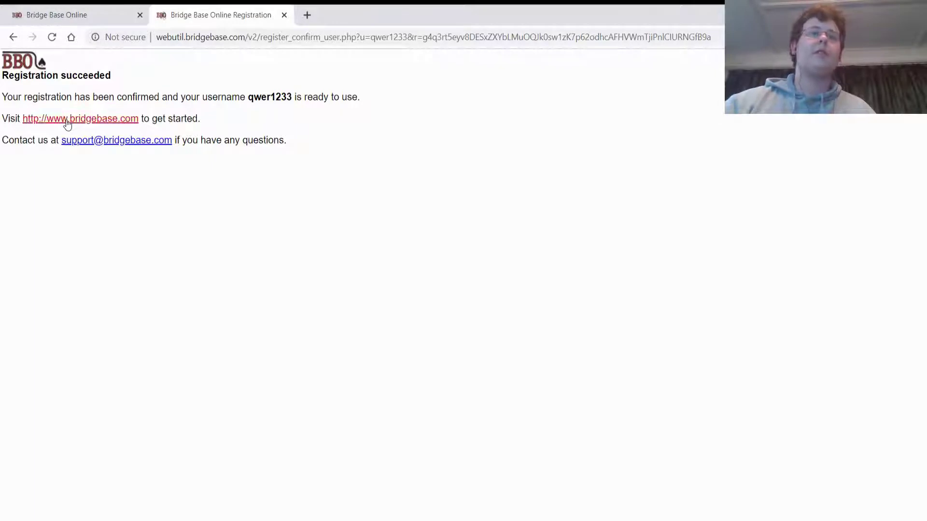
# - Return to bridgebase.com, log in to the new account, and show the friends list
pyautogui.click(67, 121)
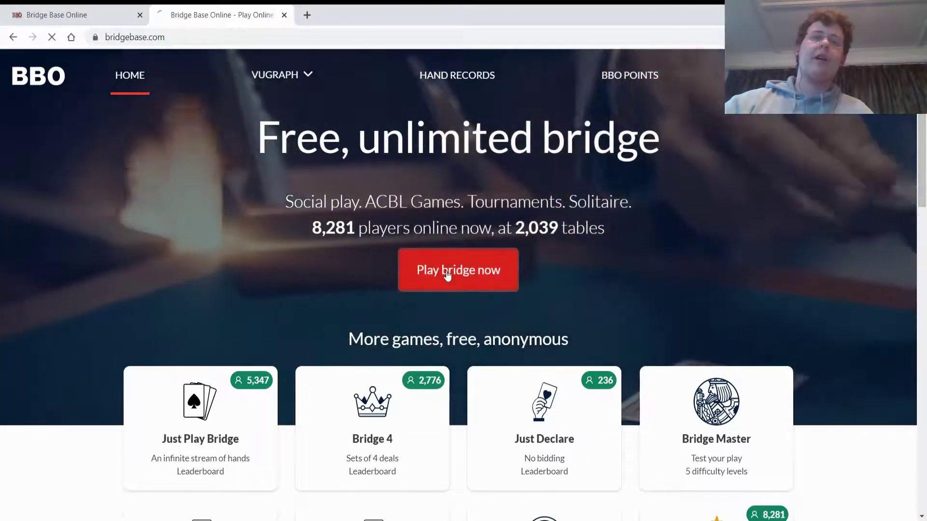
pyautogui.click(447, 270)
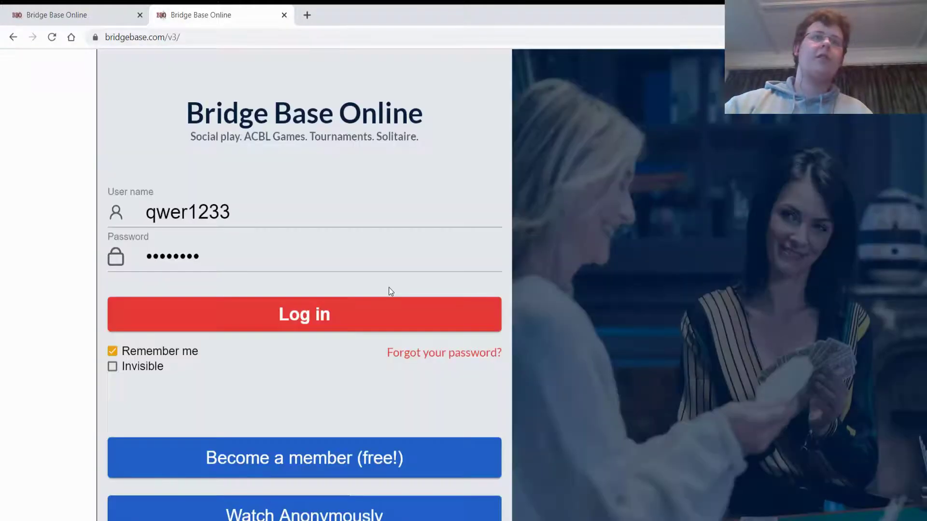
pyautogui.click(231, 326)
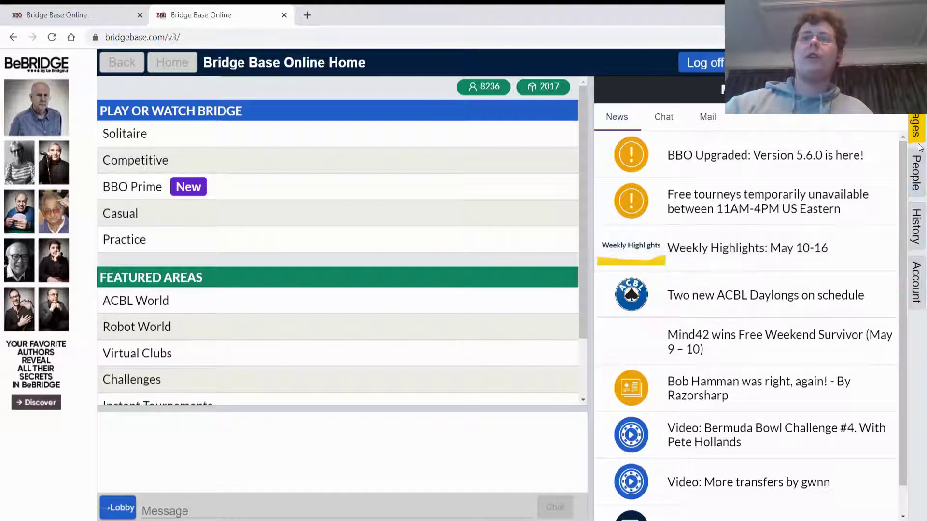
pyautogui.click(918, 173)
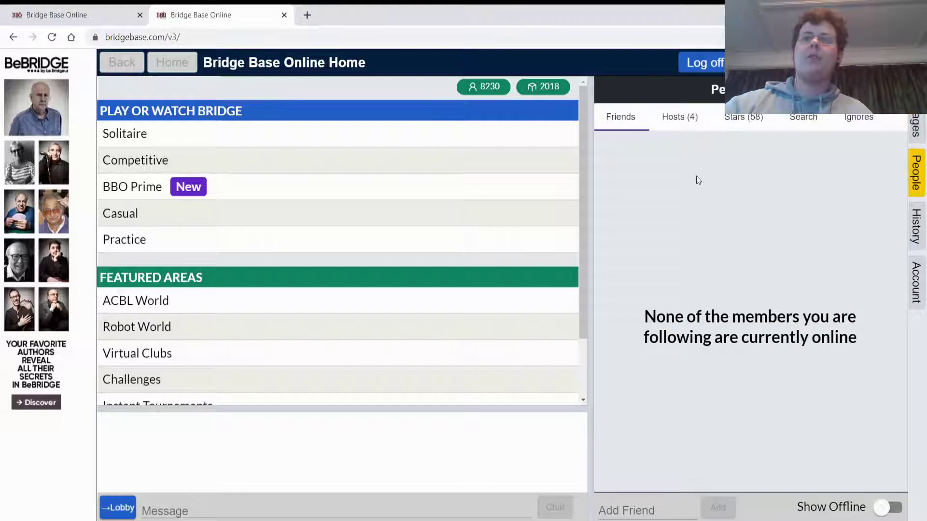
# - Add the friend's username in Add Friend and switch on Show Offline
pyautogui.click(642, 514)
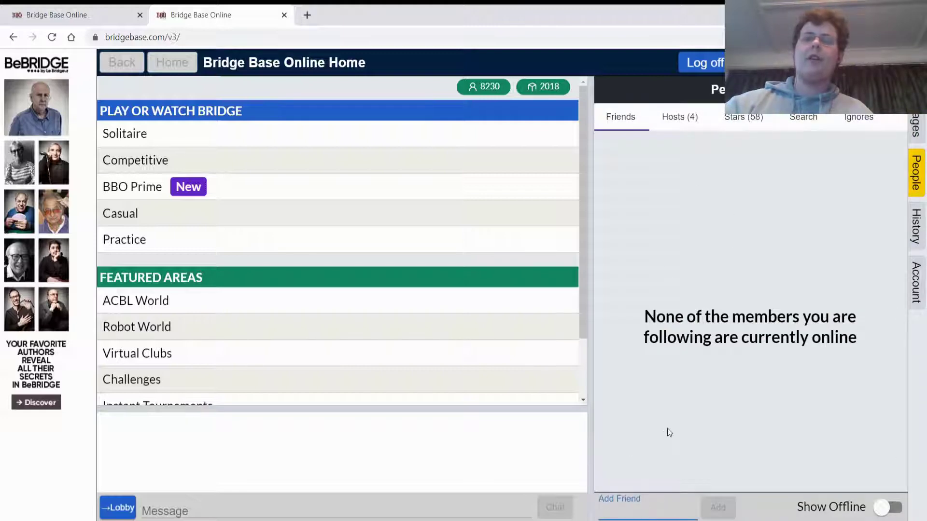
pyautogui.write('Pol')
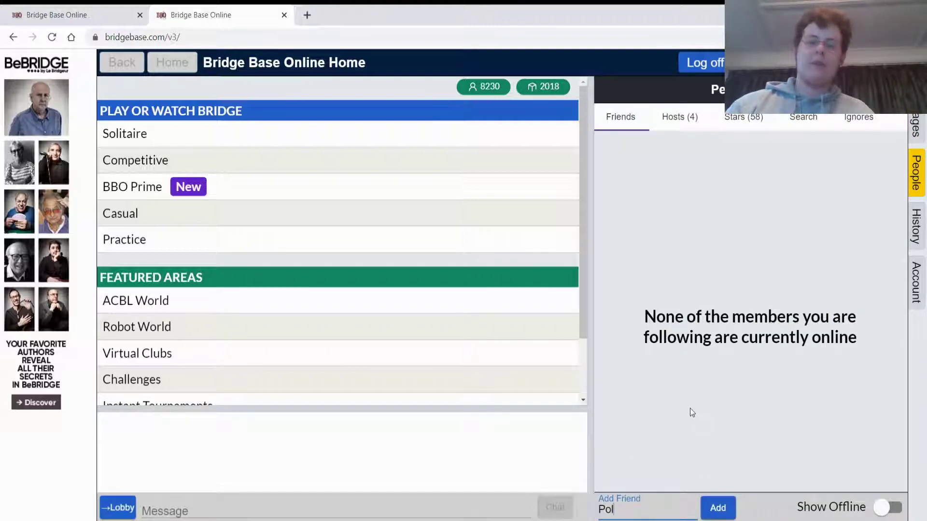
pyautogui.write('ishchuk')
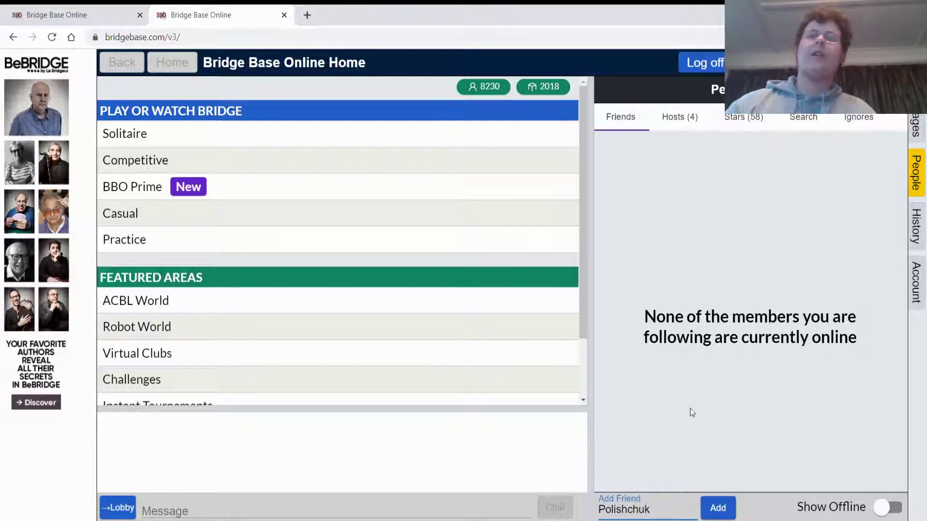
pyautogui.click(715, 516)
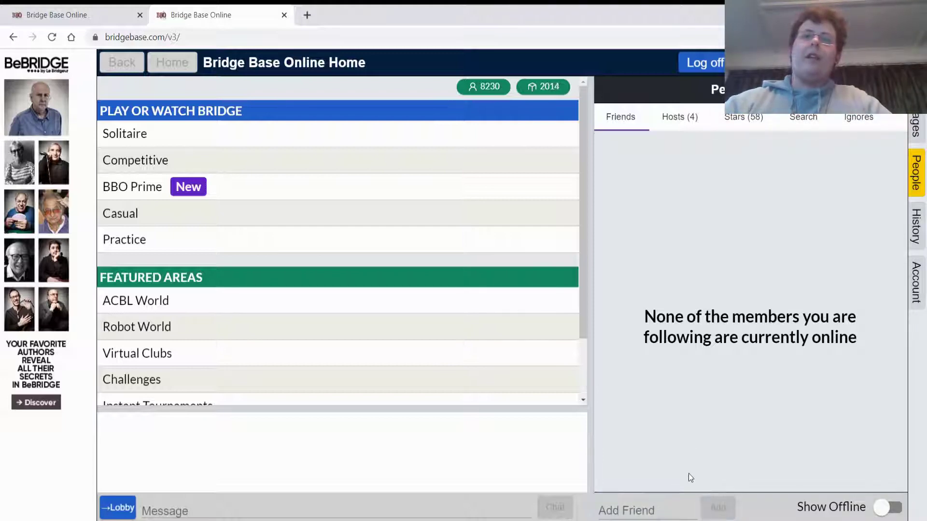
pyautogui.click(891, 507)
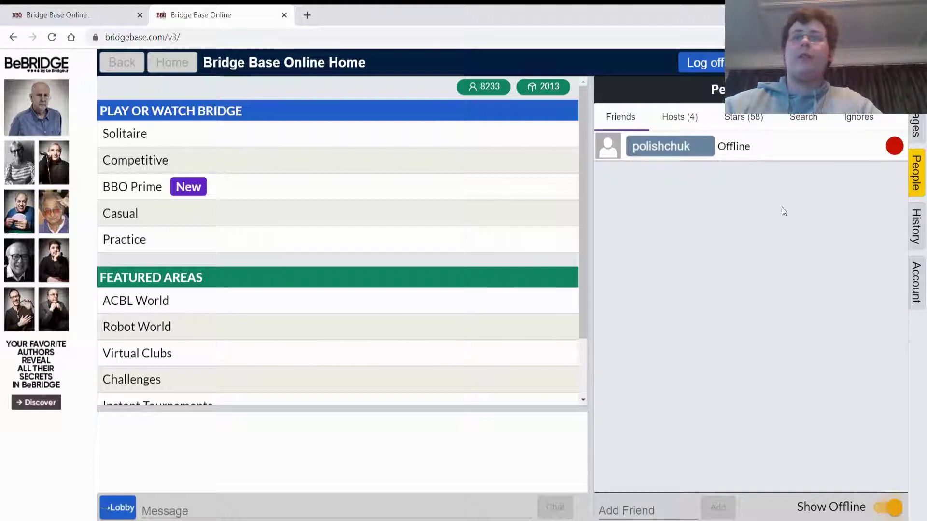
# - Check My Table history and account Settings, ending on the Profile tab
pyautogui.click(915, 226)
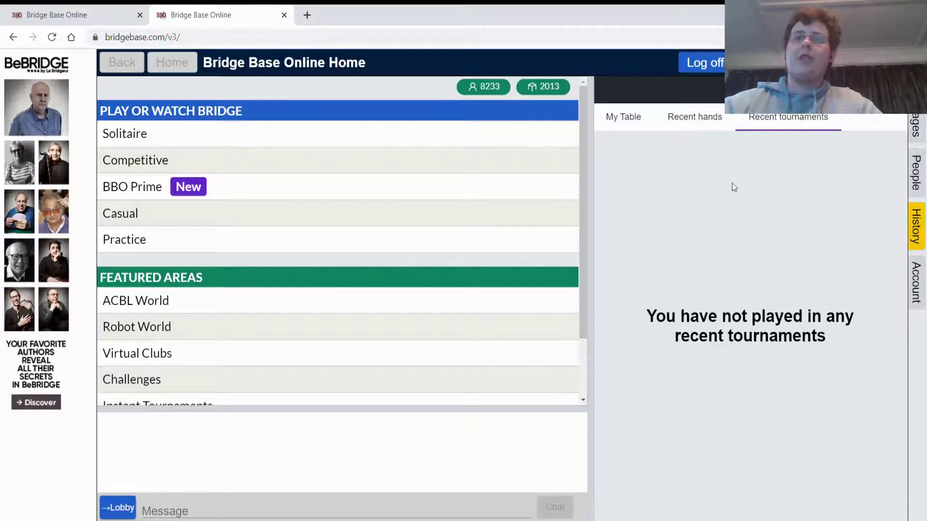
pyautogui.click(630, 121)
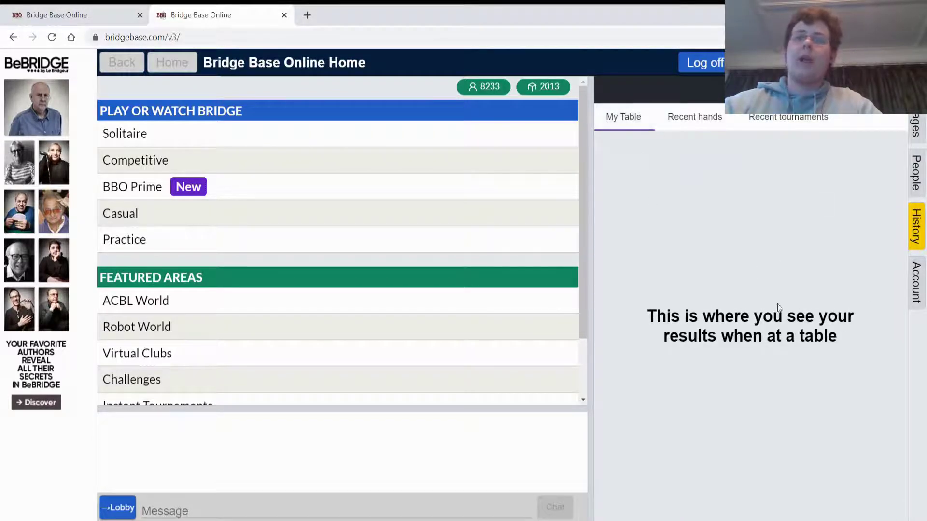
pyautogui.click(916, 286)
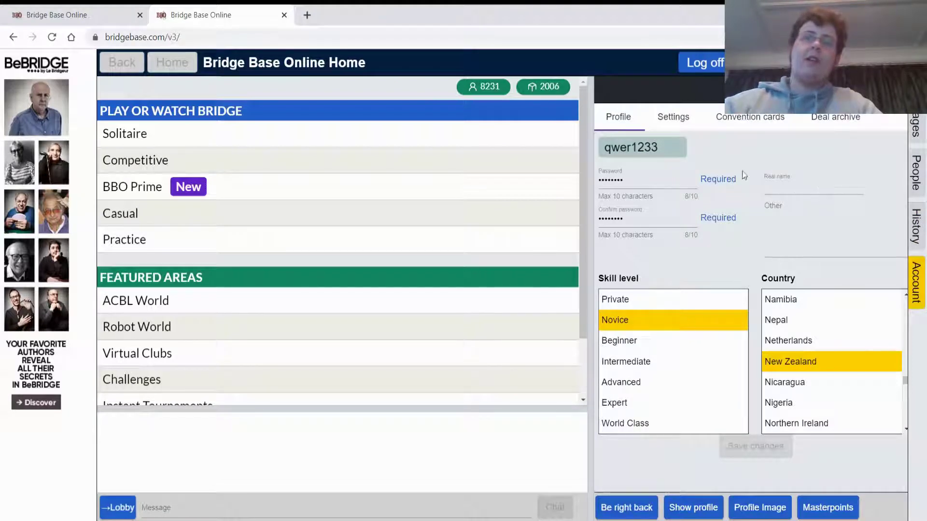
pyautogui.click(681, 118)
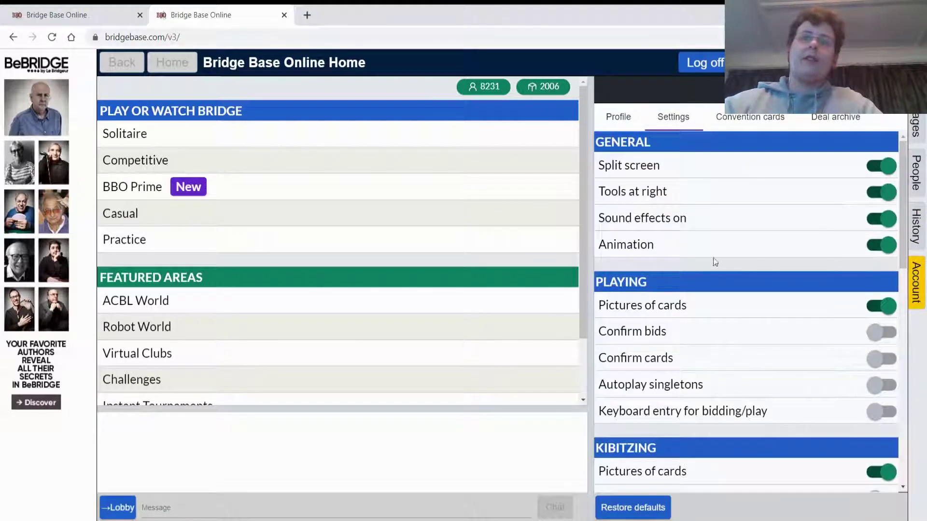
pyautogui.click(626, 125)
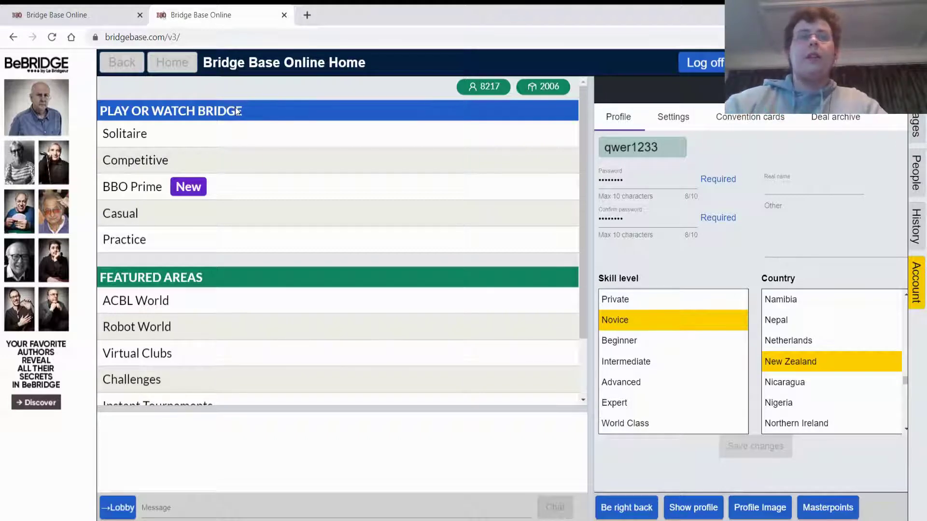
# - Set up a new casual table with the North seat reserved for the friend
pyautogui.click(162, 218)
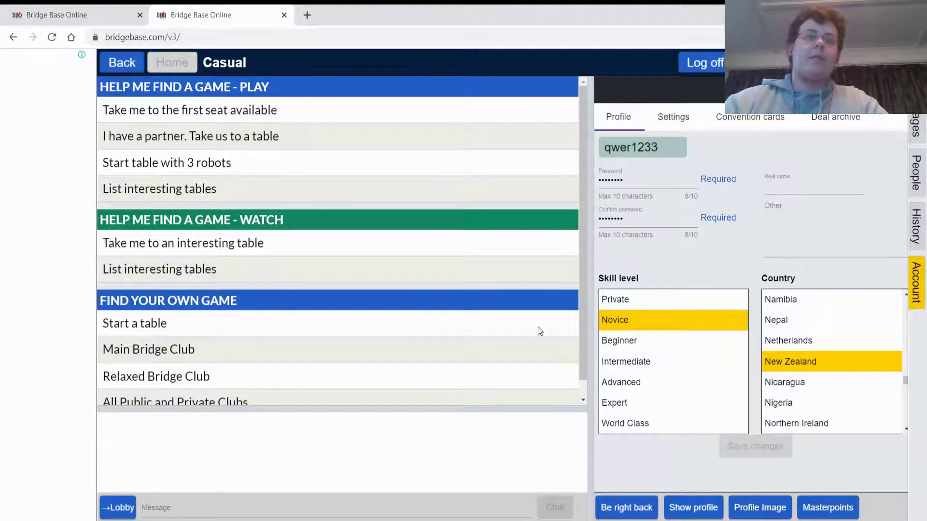
pyautogui.click(245, 327)
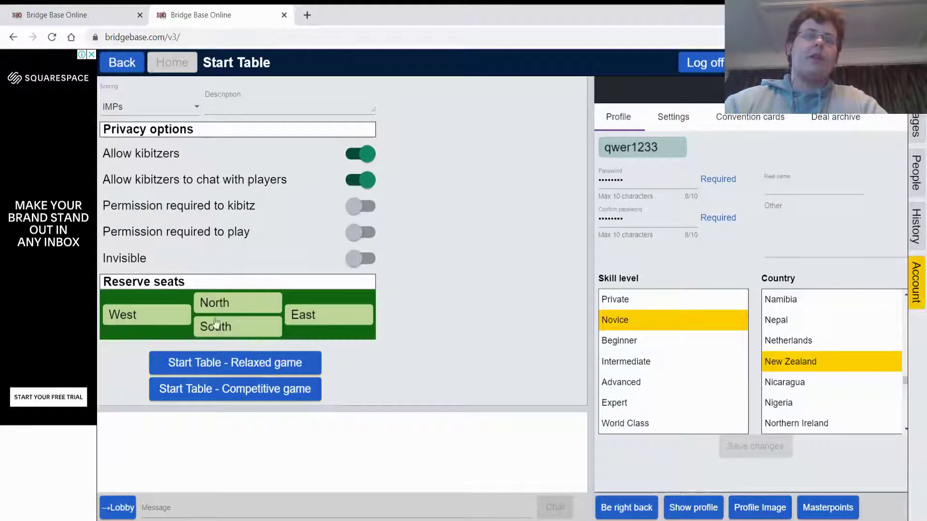
pyautogui.click(215, 303)
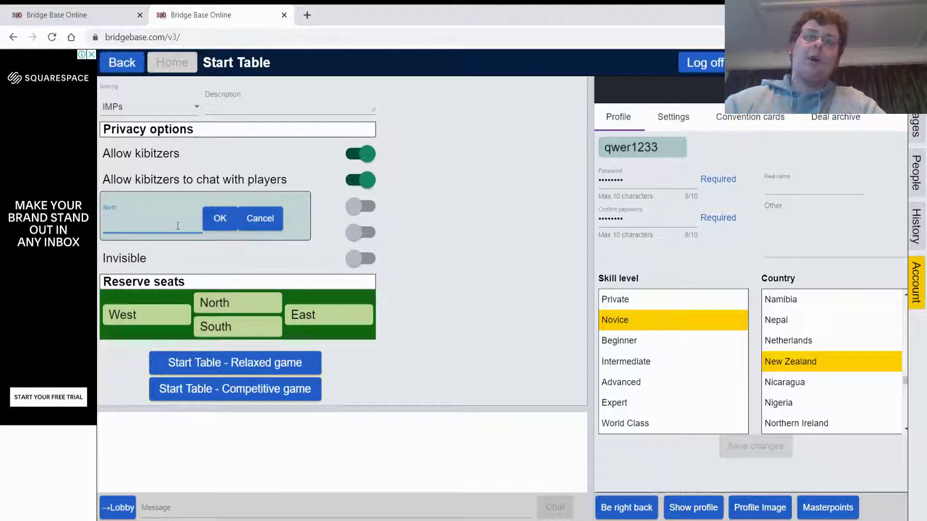
pyautogui.write('polis')
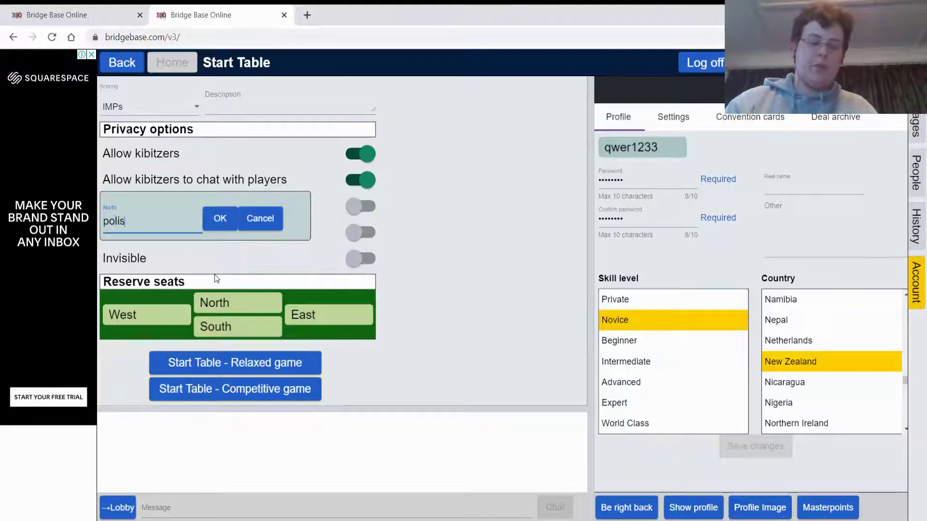
pyautogui.write('hchuk')
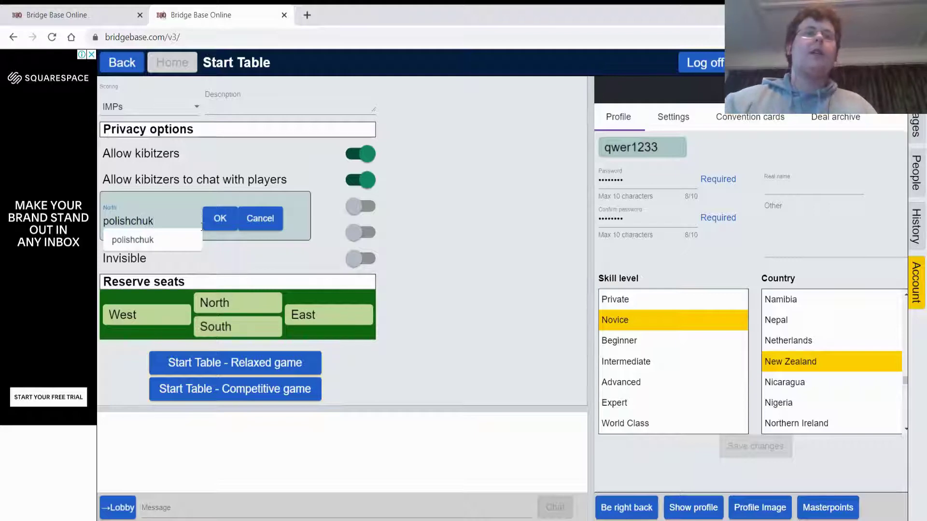
pyautogui.click(218, 222)
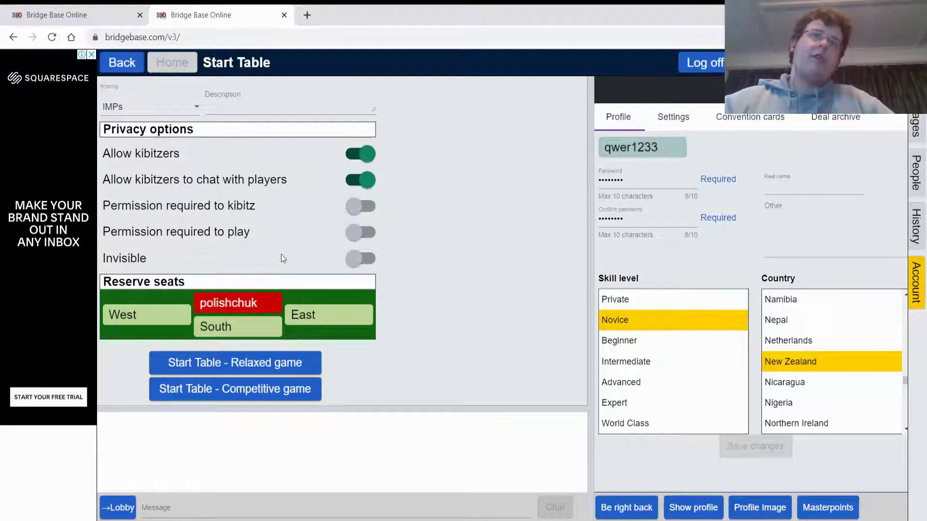
# - Start it as a relaxed game, then back out to the Casual game menu
pyautogui.click(229, 365)
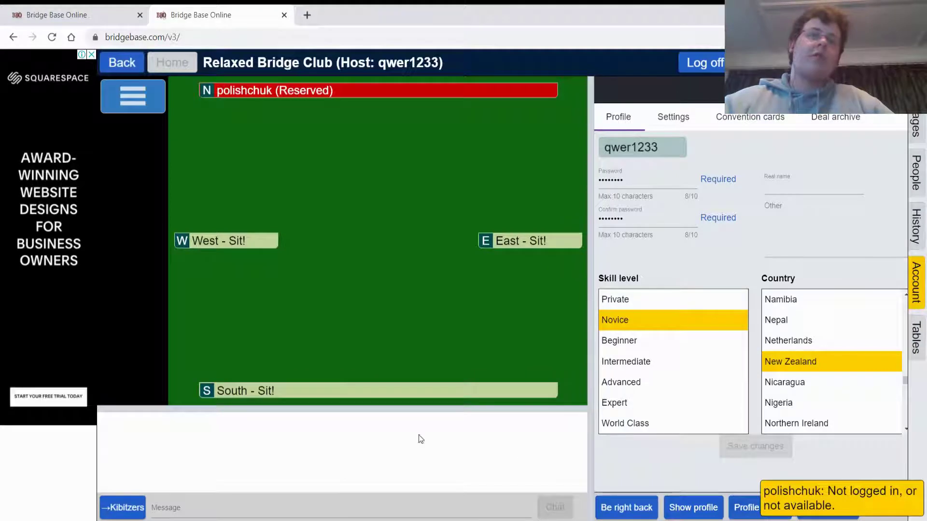
pyautogui.click(298, 392)
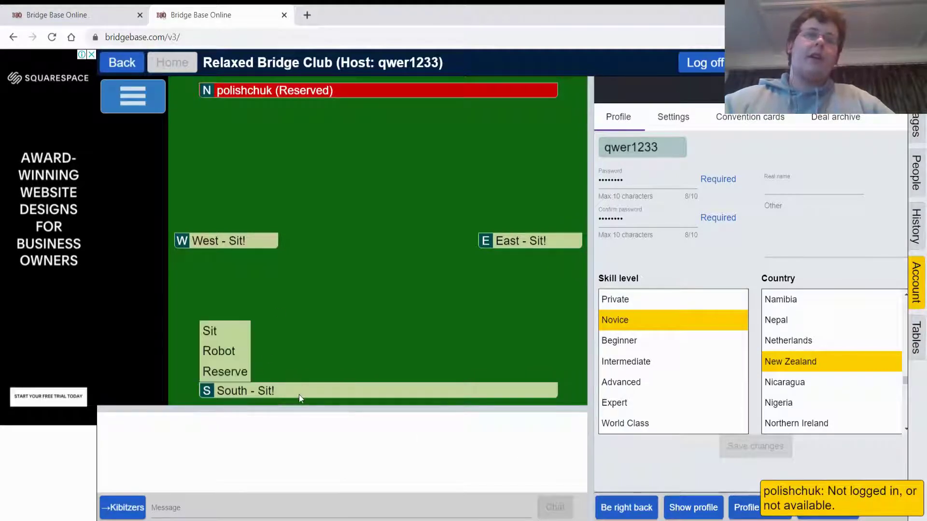
pyautogui.click(366, 225)
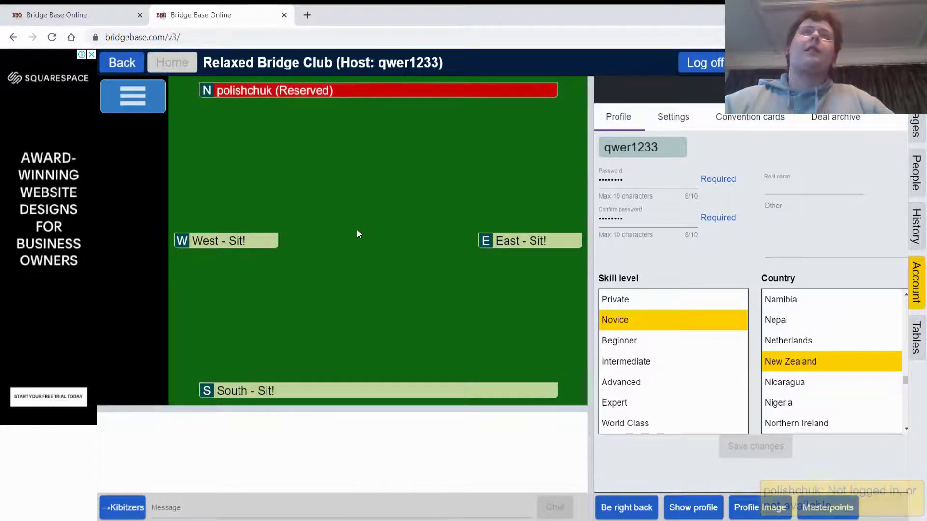
pyautogui.click(126, 67)
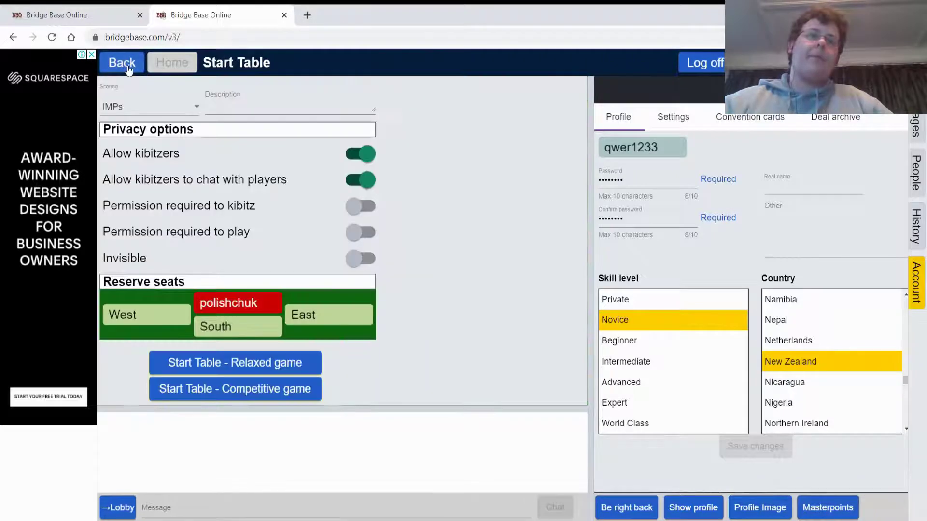
pyautogui.click(128, 69)
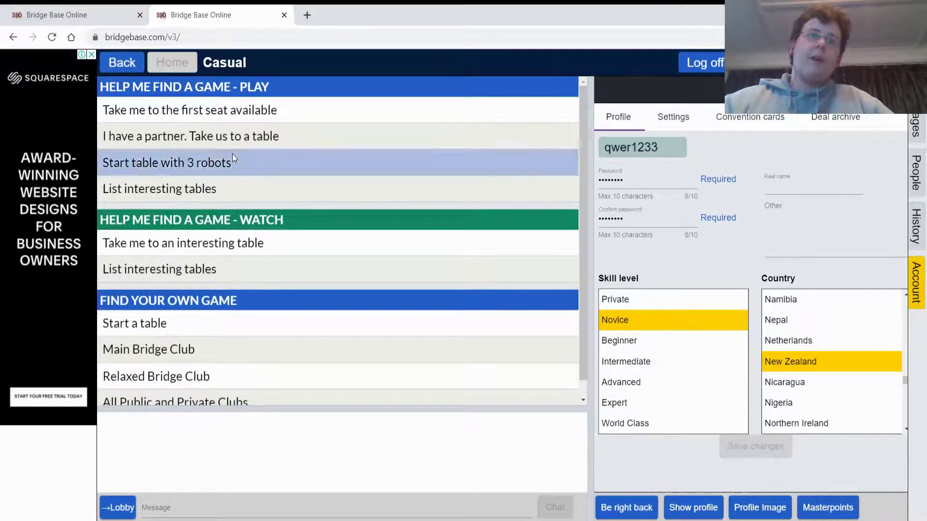
# - Take the first available seat at a Main Bridge Club table and collapse the account panel
pyautogui.click(234, 114)
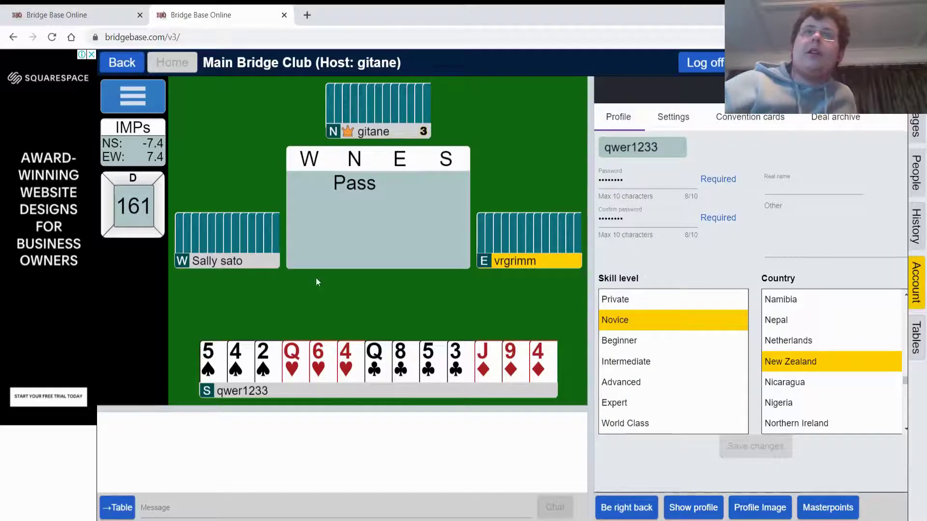
pyautogui.click(920, 293)
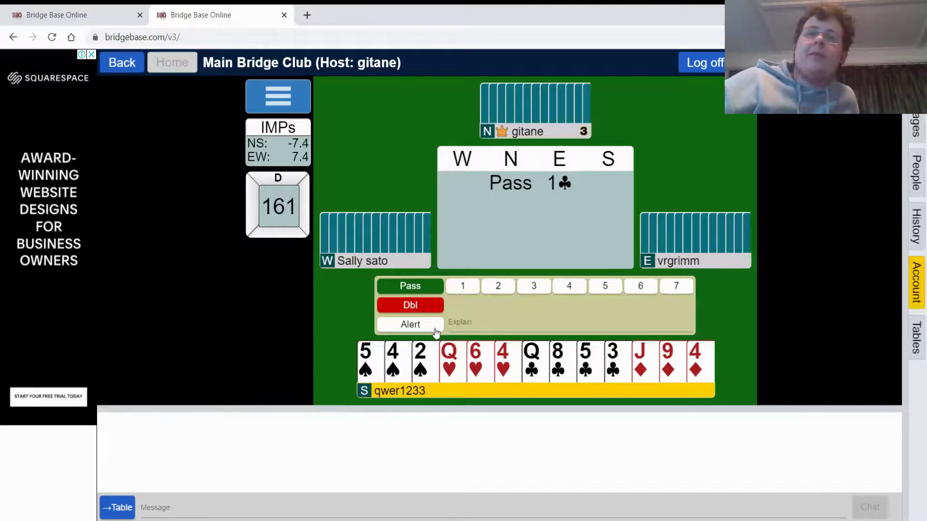
# - Bid 1♦ as South, alerted with the explanation 'Aggressive'
pyautogui.click(462, 285)
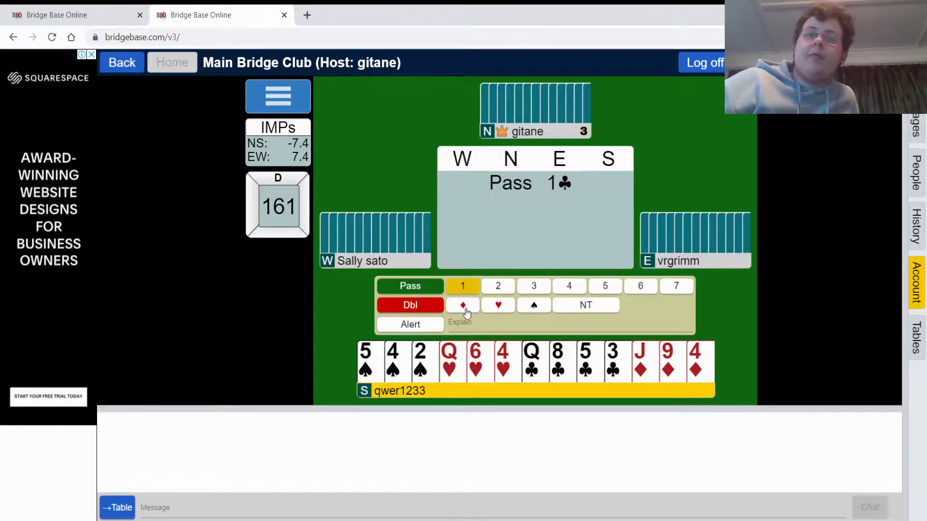
pyautogui.click(498, 287)
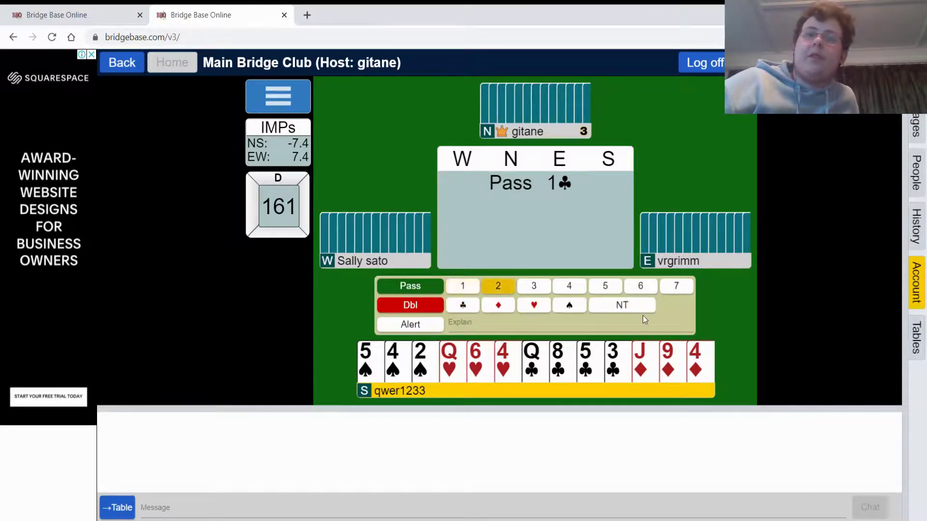
pyautogui.click(464, 287)
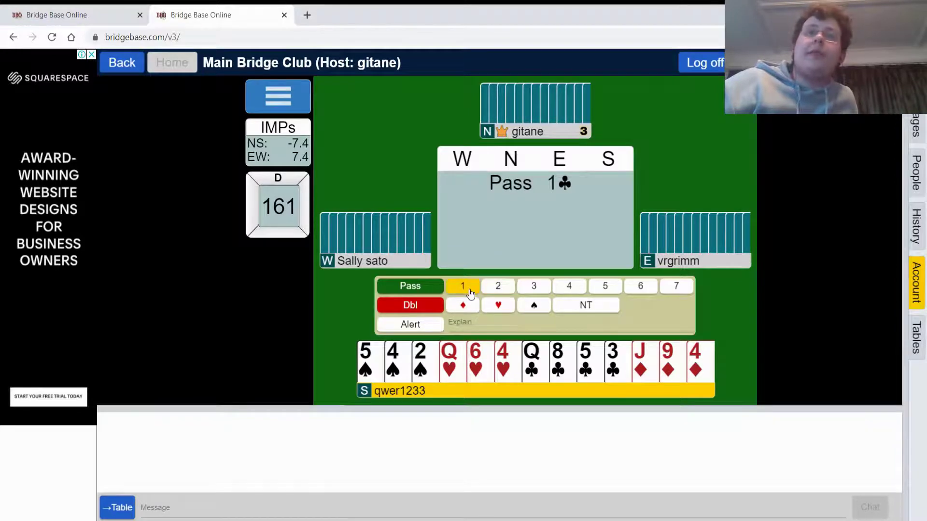
pyautogui.click(465, 324)
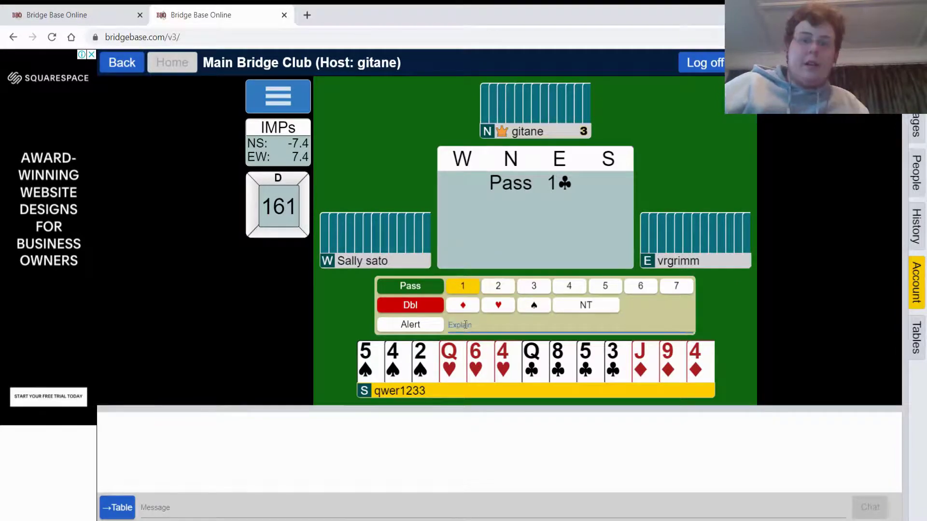
pyautogui.write('Ag')
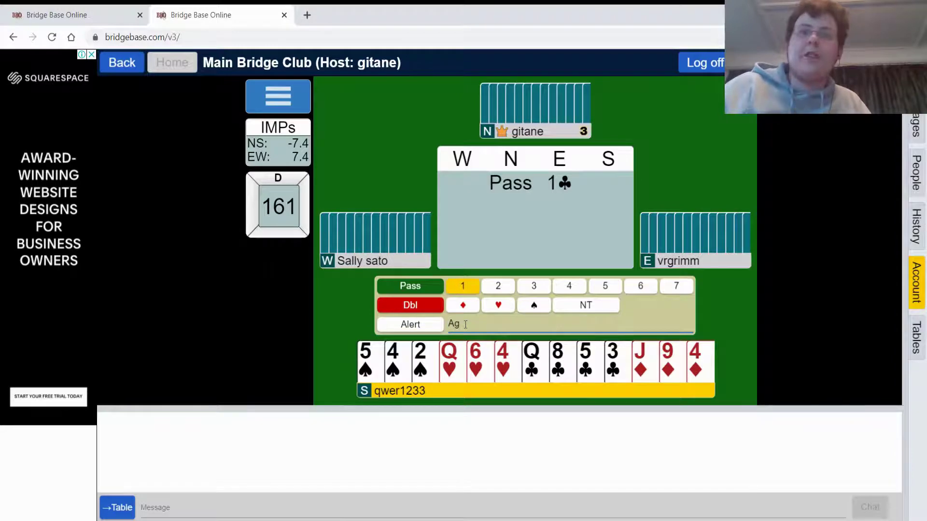
pyautogui.write('gres')
pyautogui.write('sive')
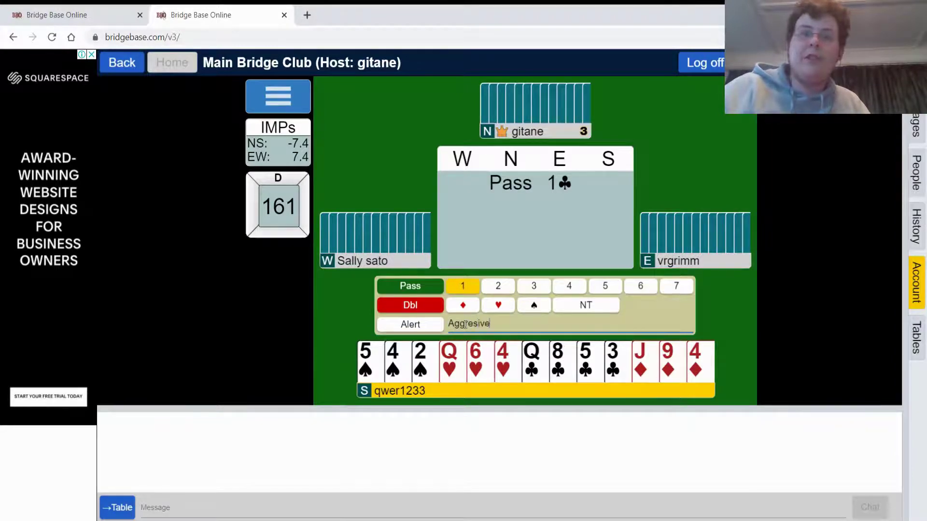
pyautogui.click(410, 325)
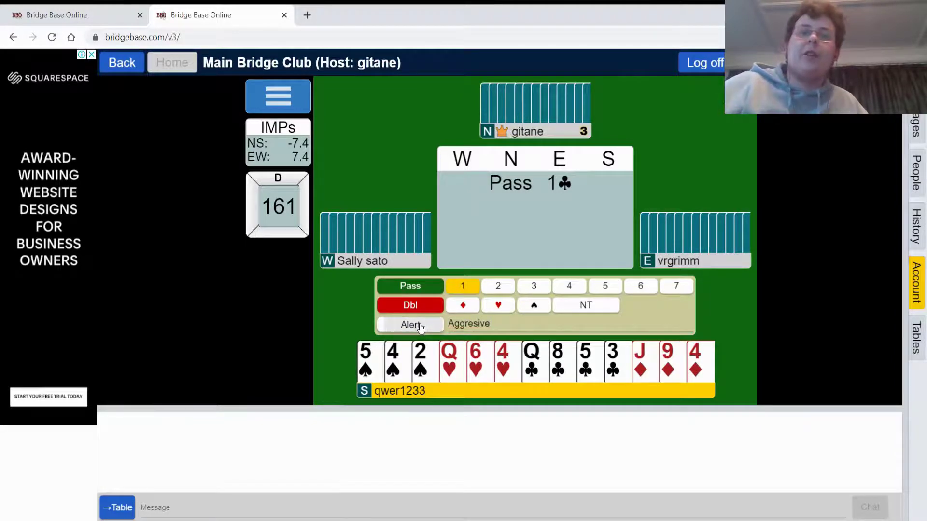
pyautogui.click(463, 306)
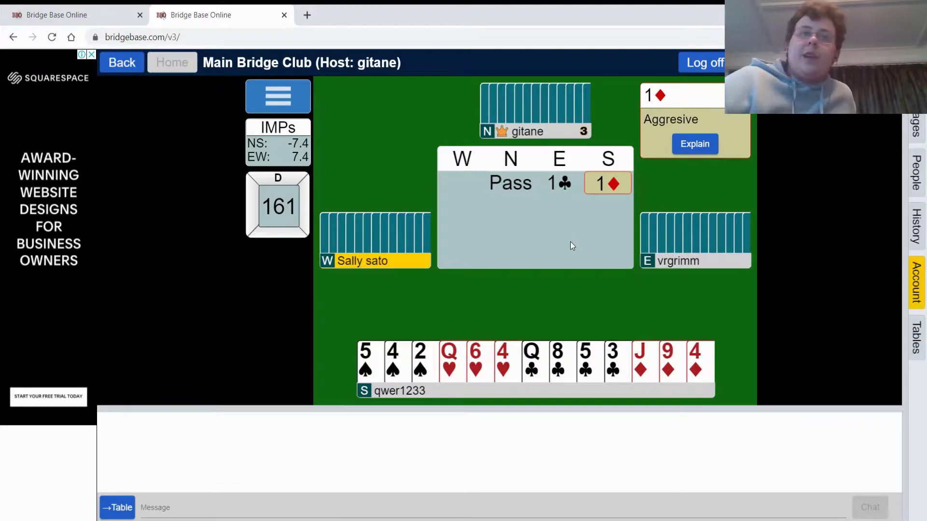
# - Leave the Main Bridge Club table, confirming the prompt, to return to the Casual area
pyautogui.click(117, 72)
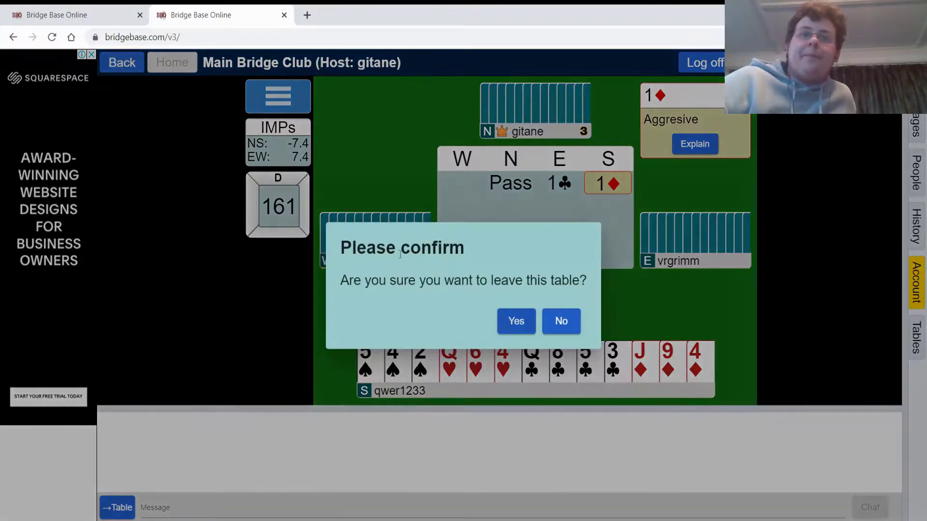
pyautogui.click(517, 326)
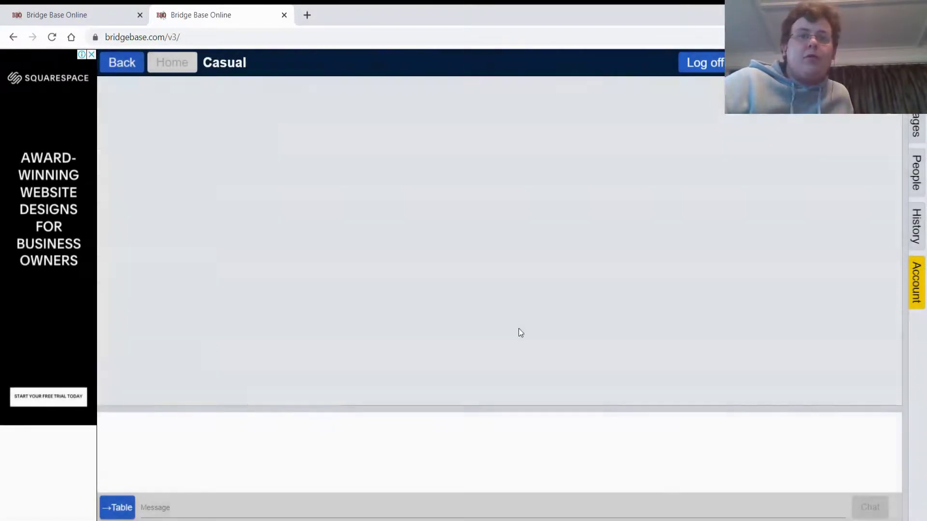